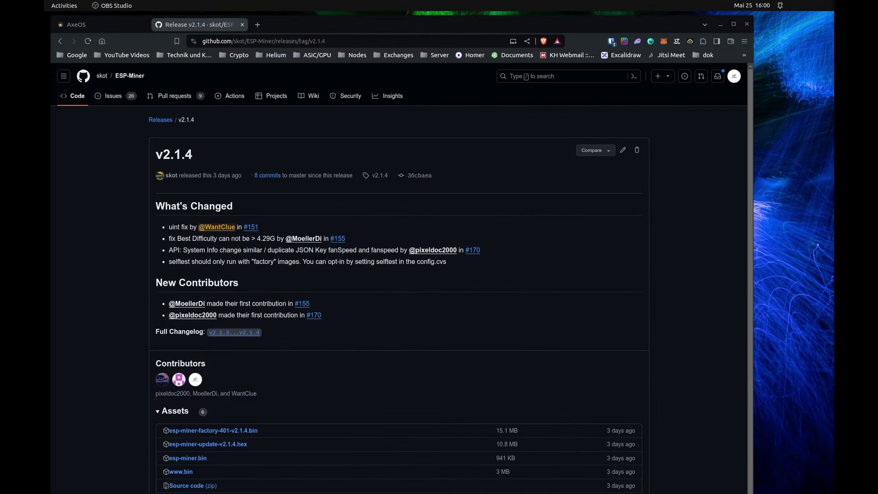
Highlight the v2.1.4 release version, the What's Changed heading and the uint fix entry.
drag(196, 157, 154, 156)
click(244, 154)
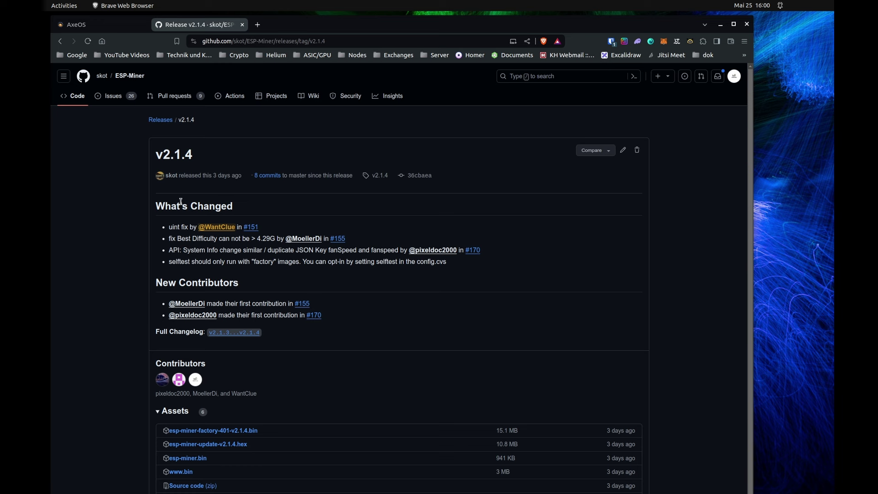
drag(155, 207, 255, 206)
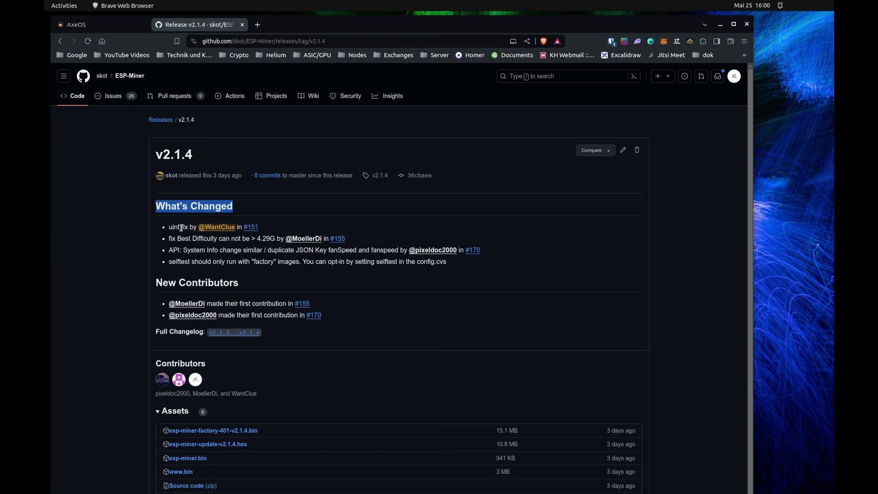
drag(173, 227, 253, 226)
click(322, 227)
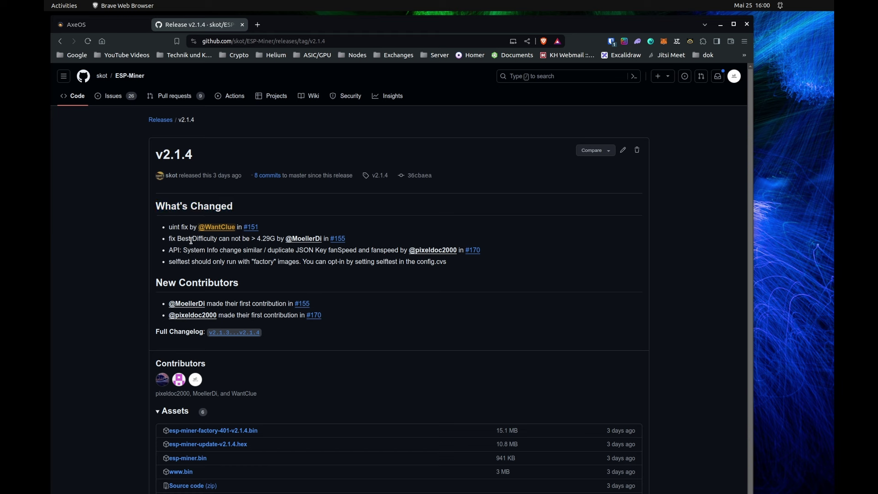
Highlight the Best Difficulty fix and System Info API change notes in the changelog.
drag(177, 238, 254, 240)
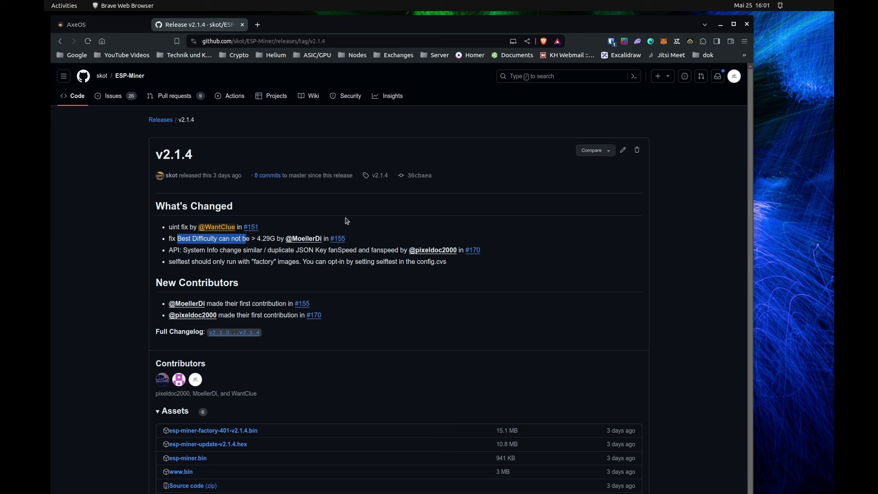
click(366, 227)
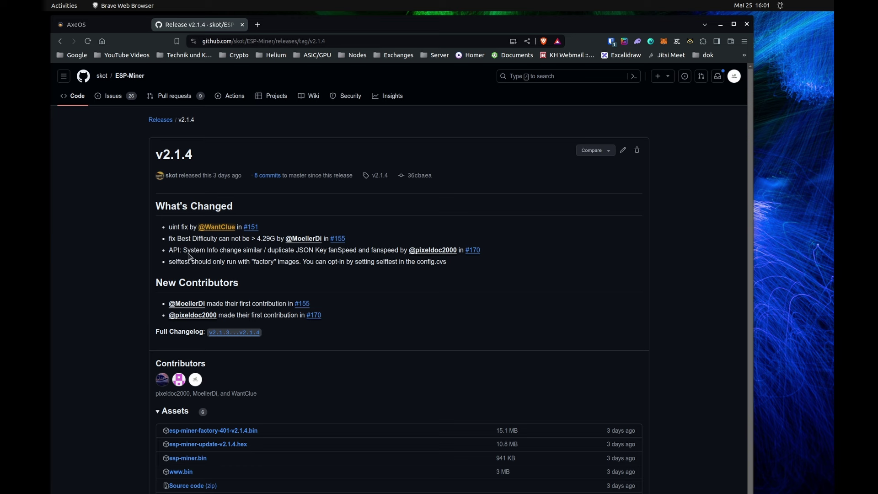
drag(184, 251, 350, 251)
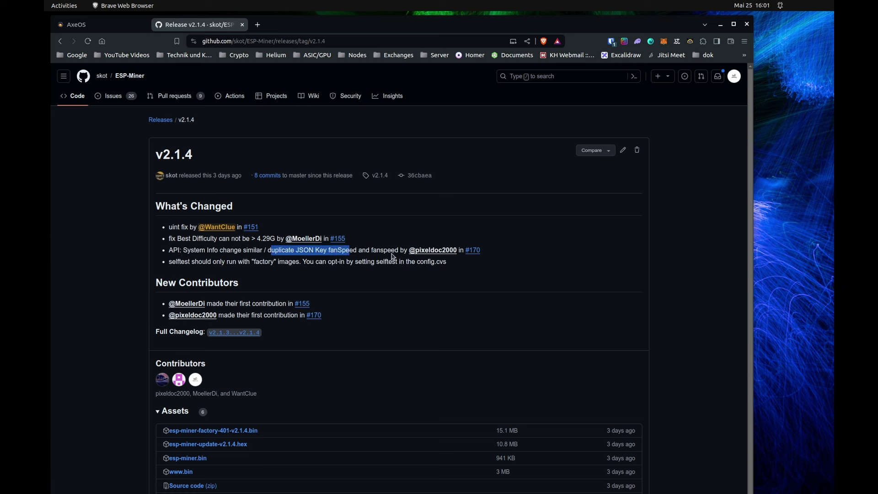
click(354, 249)
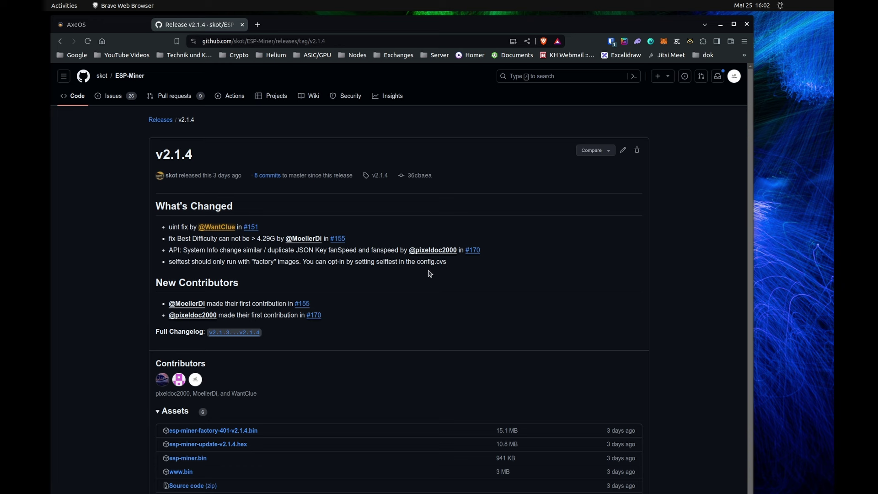
click(84, 101)
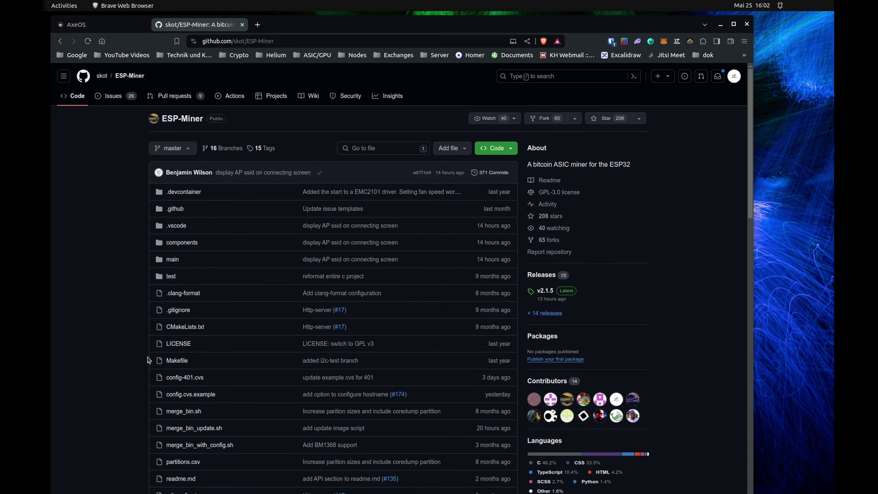
click(188, 396)
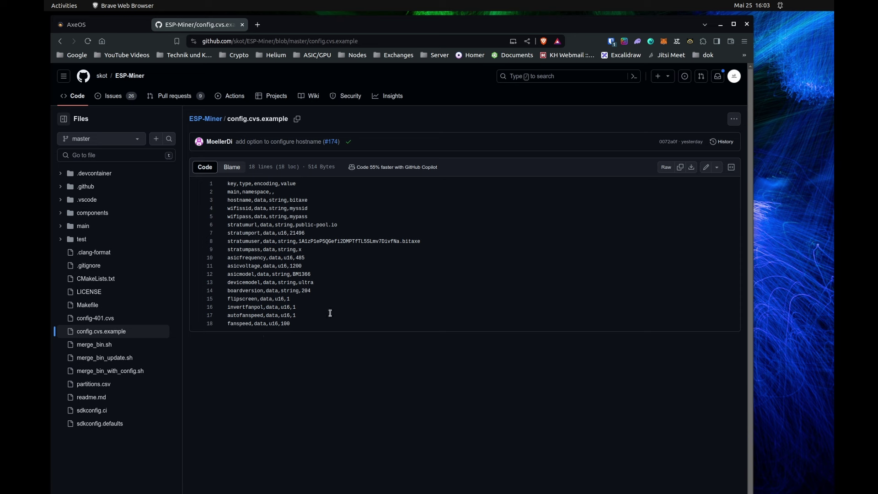
key(alt+Left)
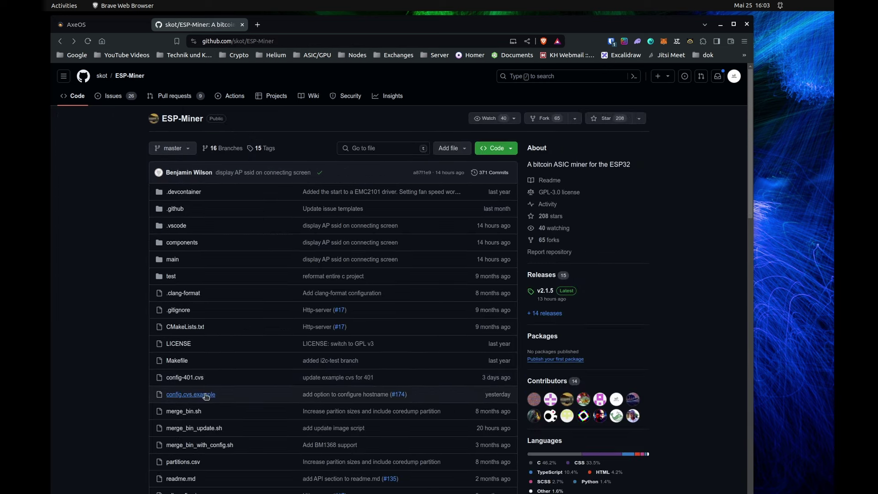
click(180, 380)
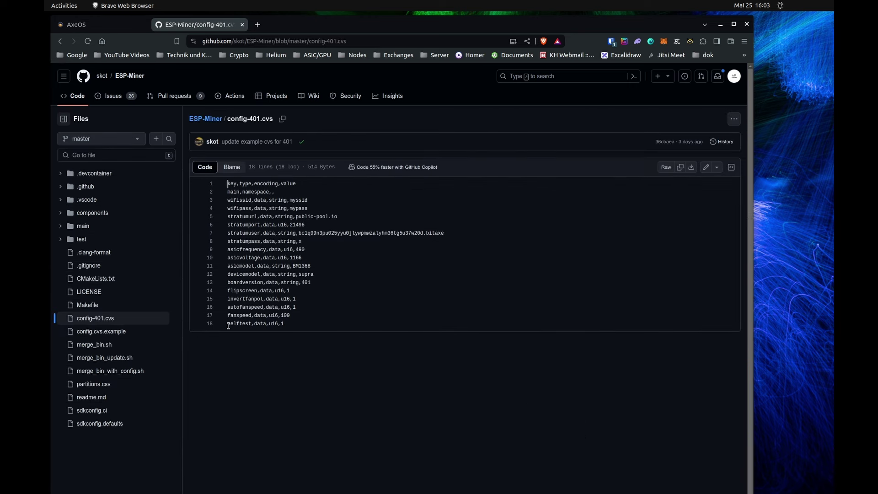
drag(228, 324, 386, 327)
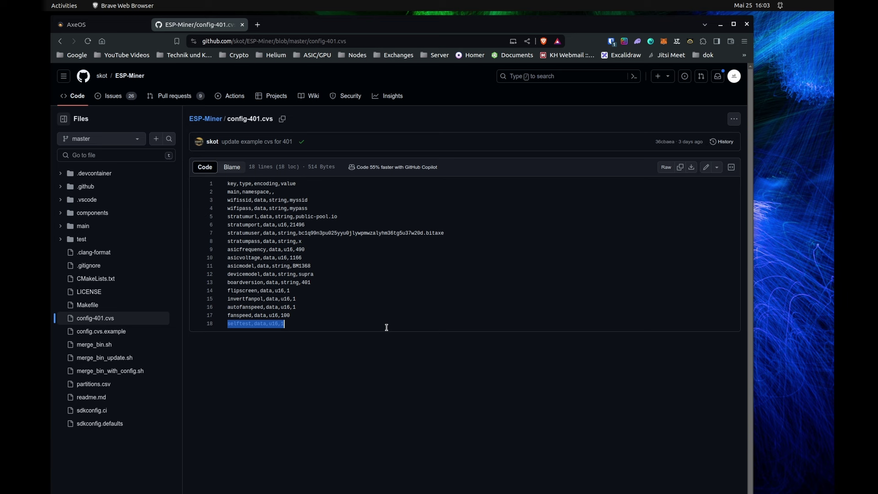
drag(290, 324, 281, 324)
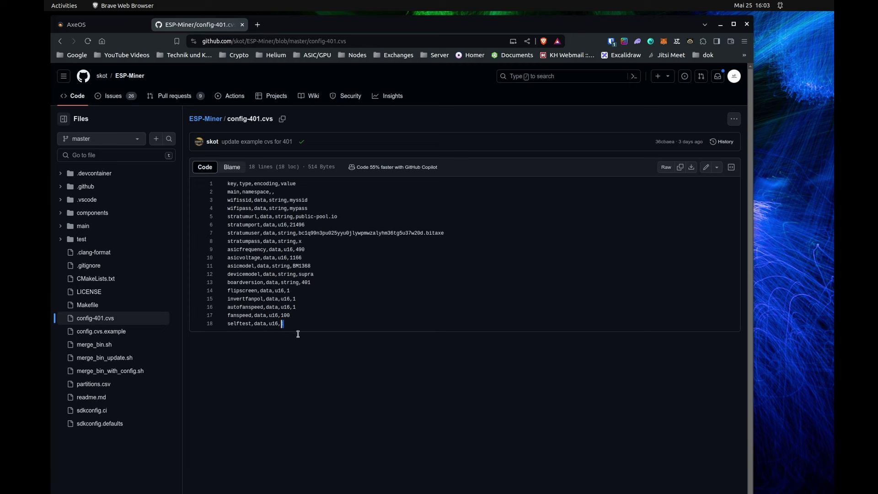
click(344, 321)
key(alt+Left)
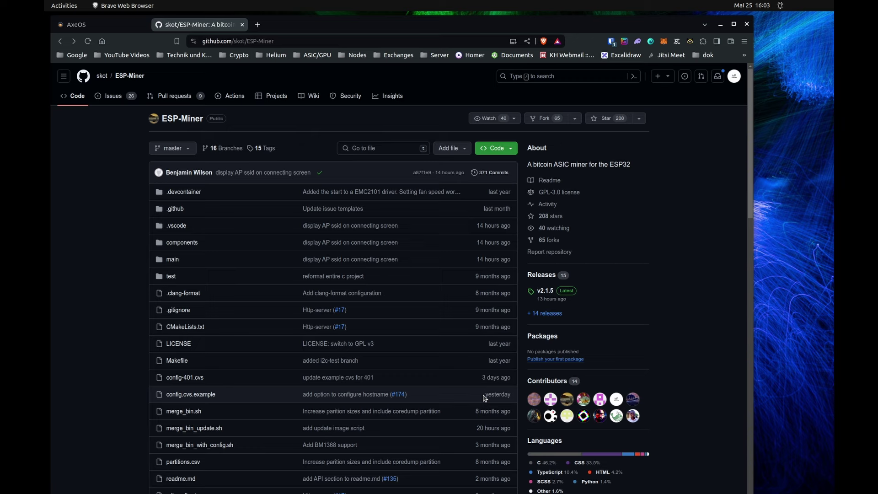
Load wantclue.github.io/bitaxe-web-flasher in a new tab, then return to the ESP-Miner GitHub tab.
click(257, 24)
text(wantclue.)
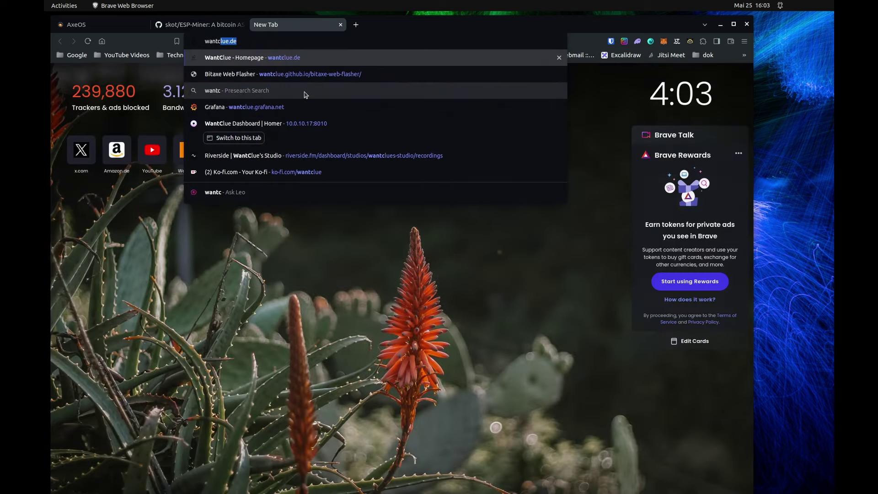
text(gith)
key(Return)
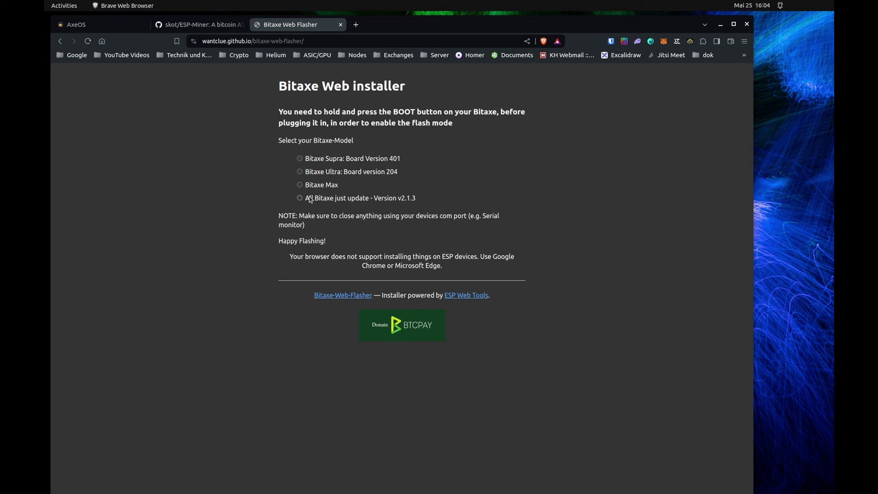
key(ctrl+shift+Tab)
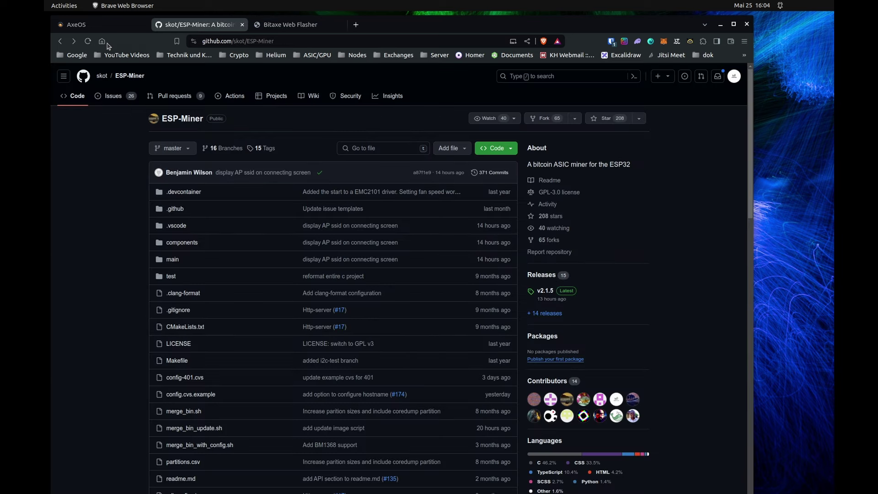
Switch to AxeOS, check the v2.1.4 version in Logs, then review the Dashboard stats.
key(ctrl+shift+Tab)
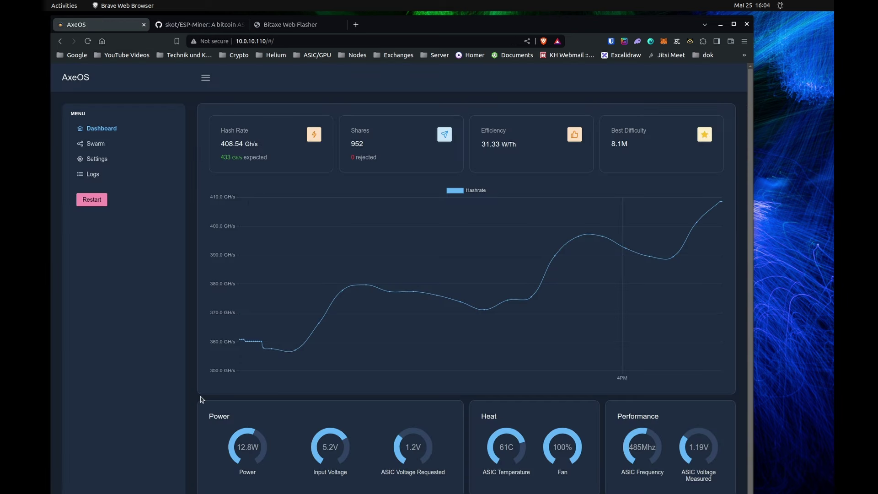
click(93, 174)
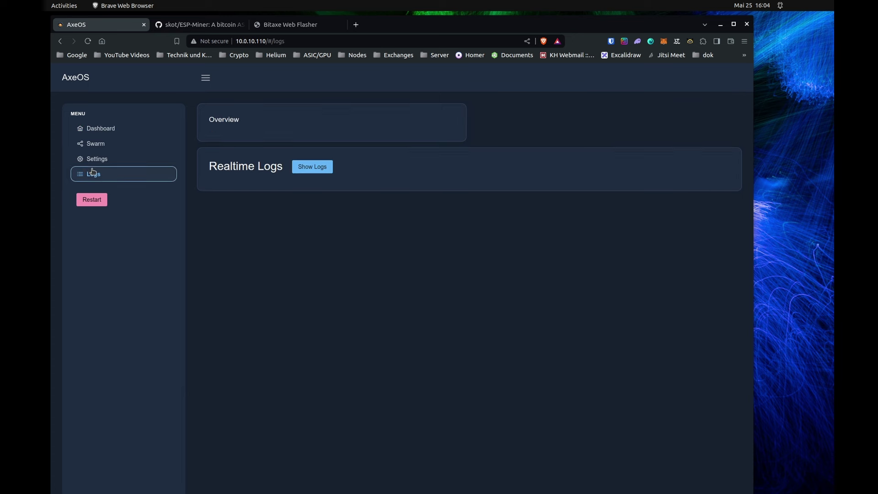
drag(264, 168, 288, 172)
click(307, 173)
click(109, 128)
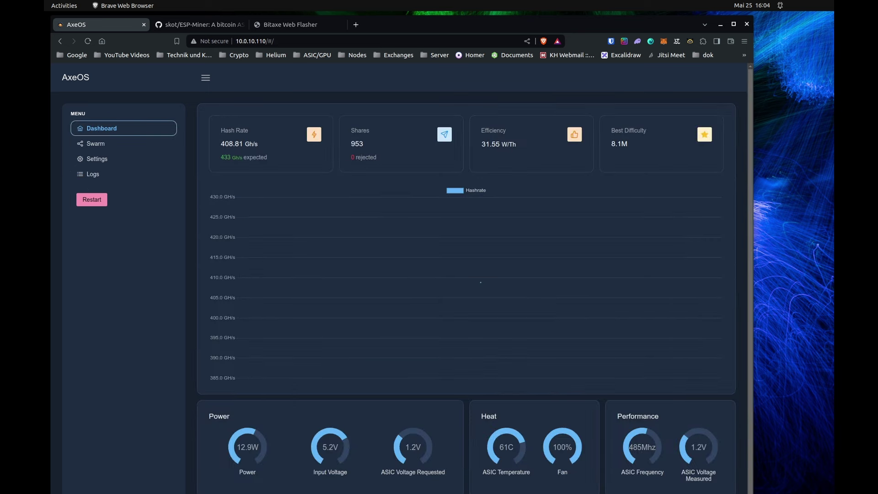
scroll(474, 281, down, 1)
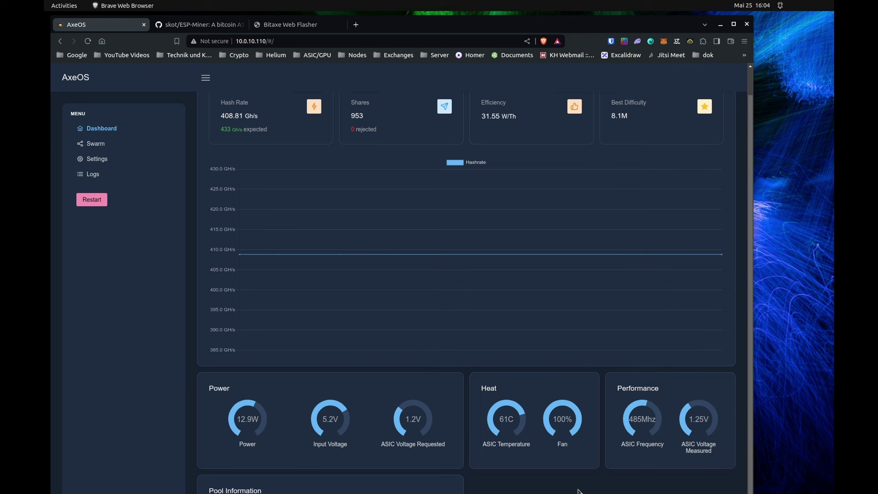
scroll(579, 492, up, 1)
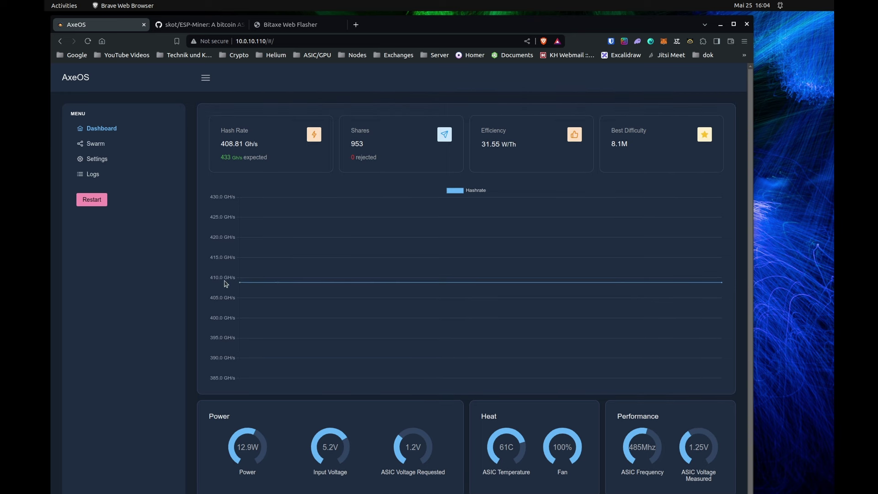
Open the AxeOS Settings page and highlight the Latest Release version v2.1.5.
click(94, 159)
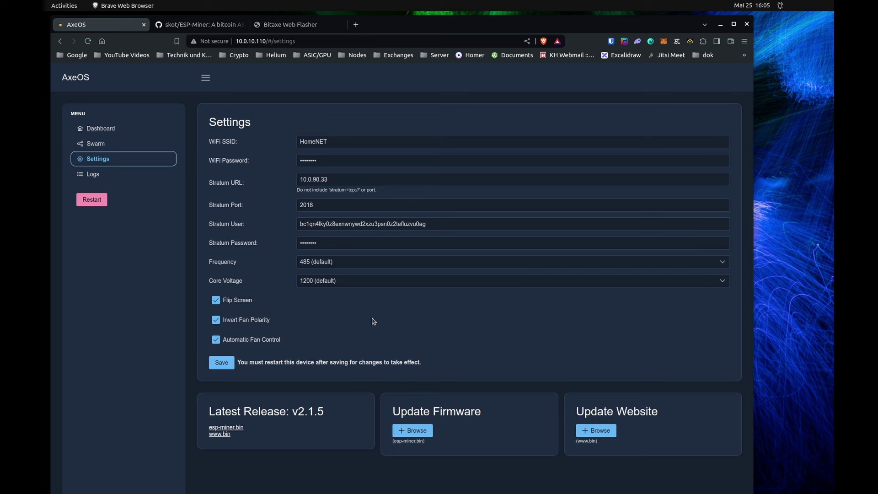
drag(333, 413, 290, 410)
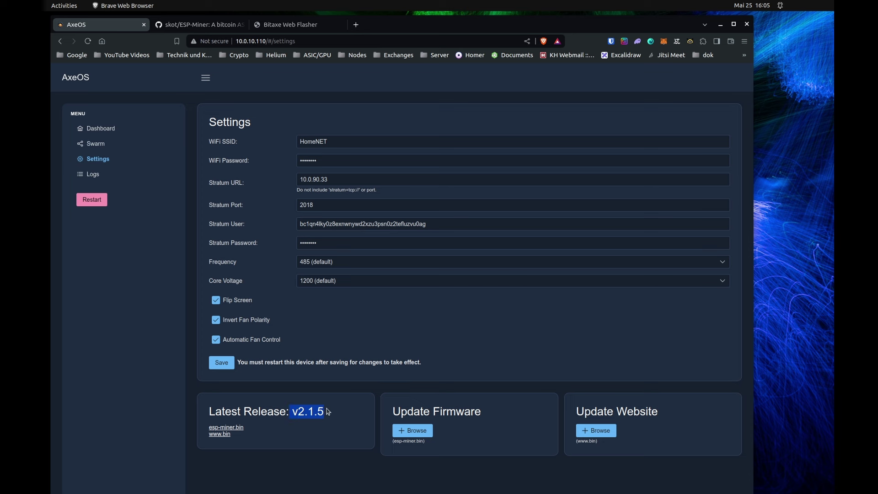